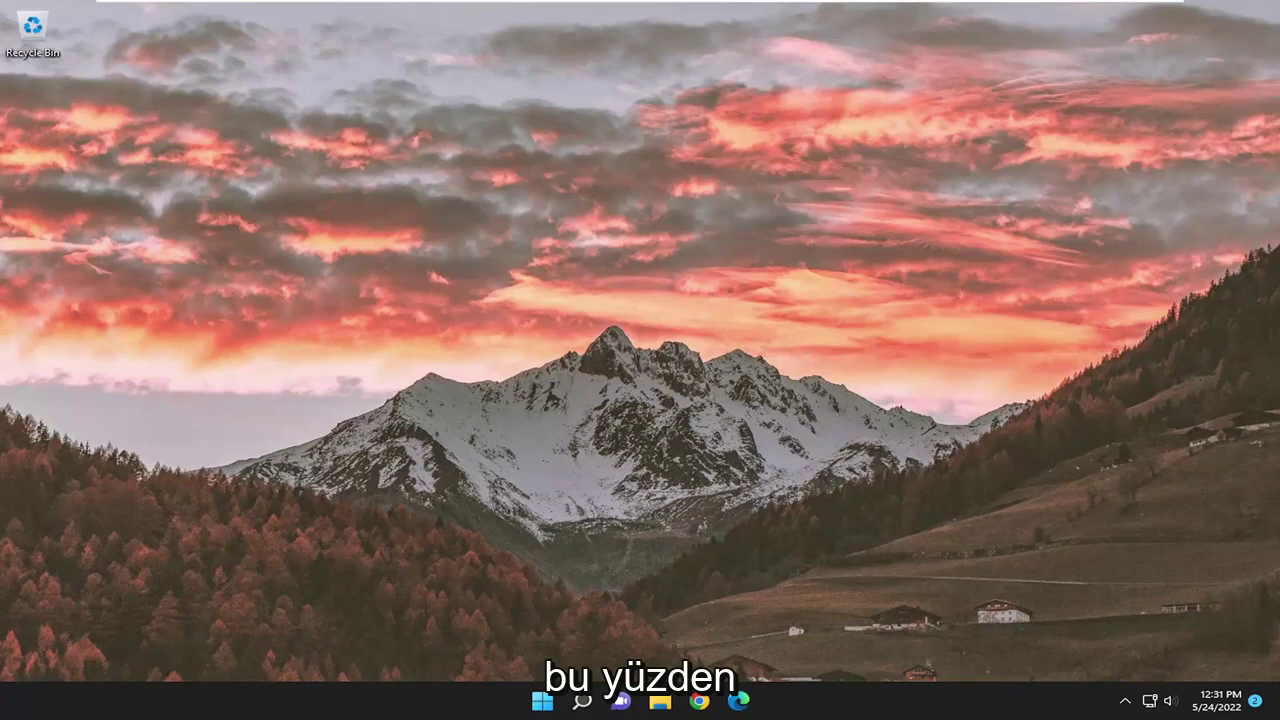
Step: Search for and open Control Panel, switch View by to Large icons, and go to Programs and Features
click(583, 701)
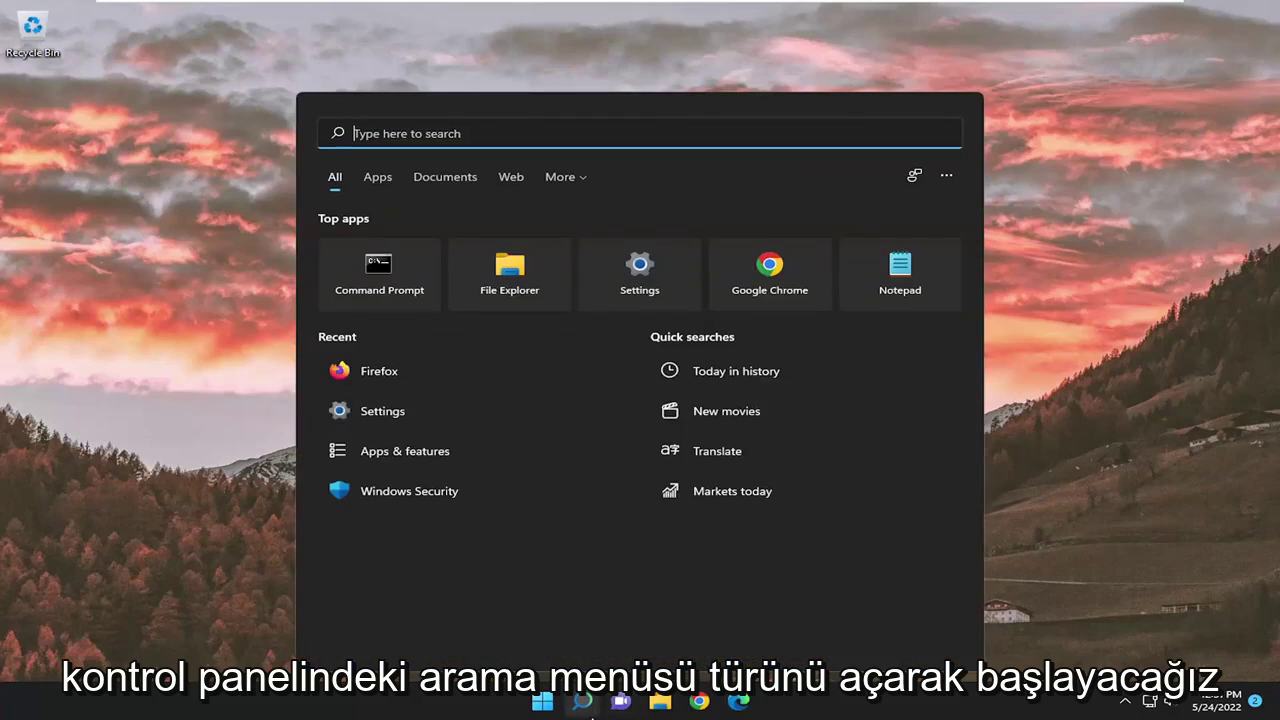
text(control panel)
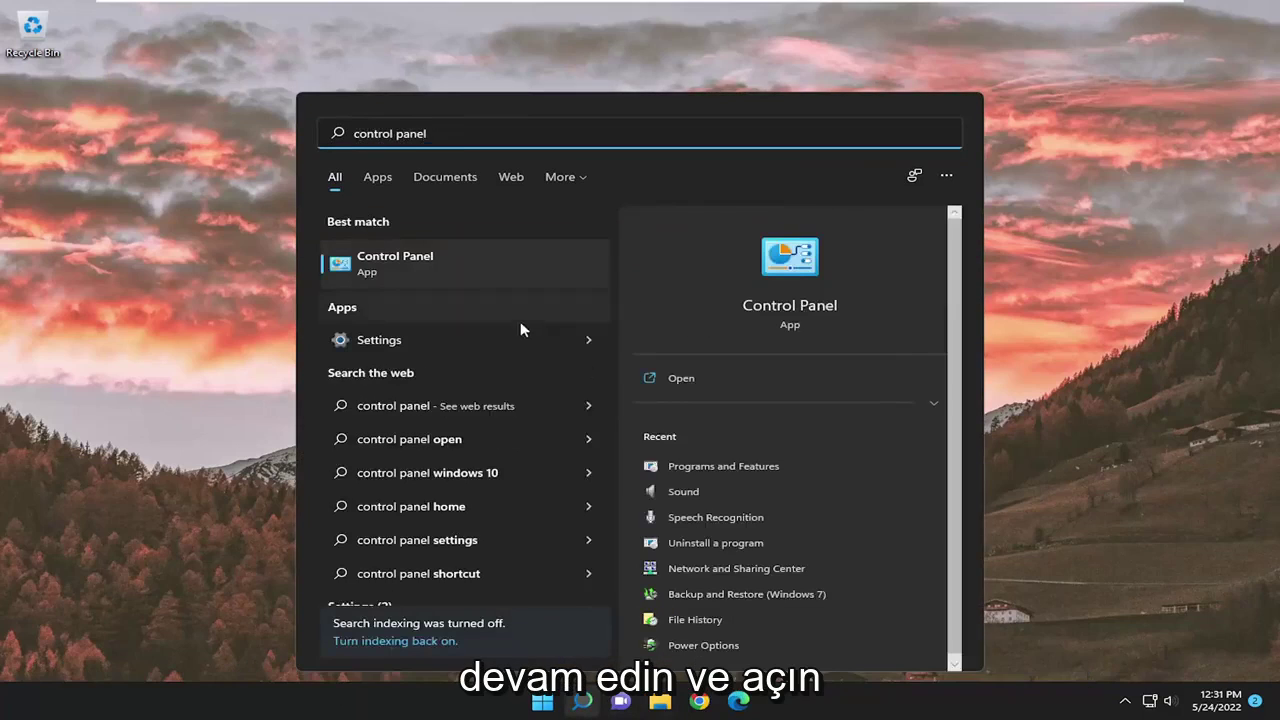
click(483, 262)
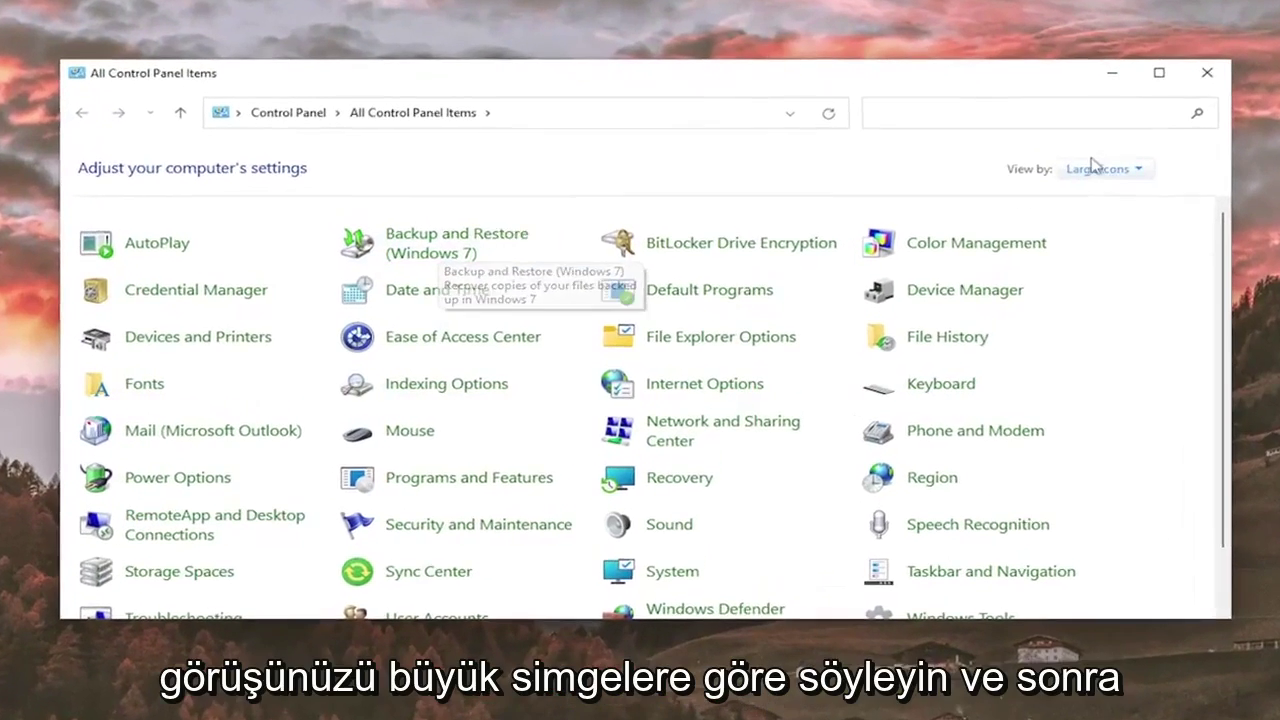
click(1070, 187)
click(1118, 221)
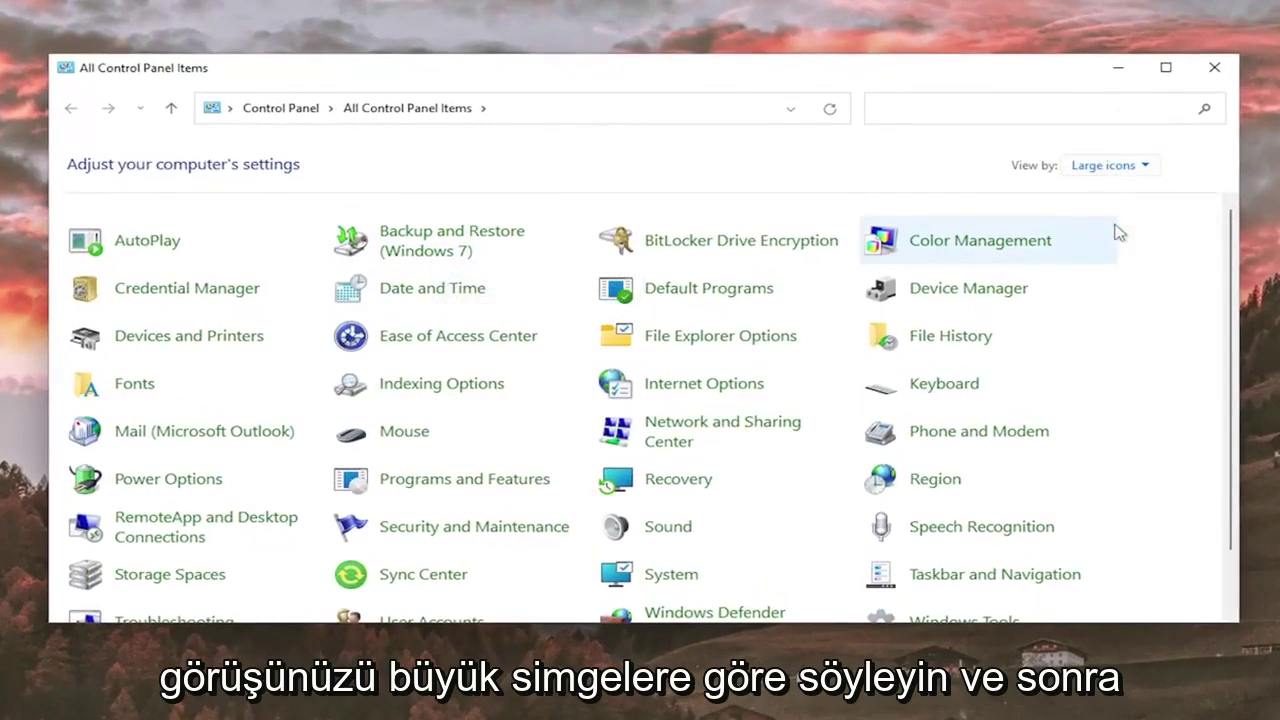
click(470, 484)
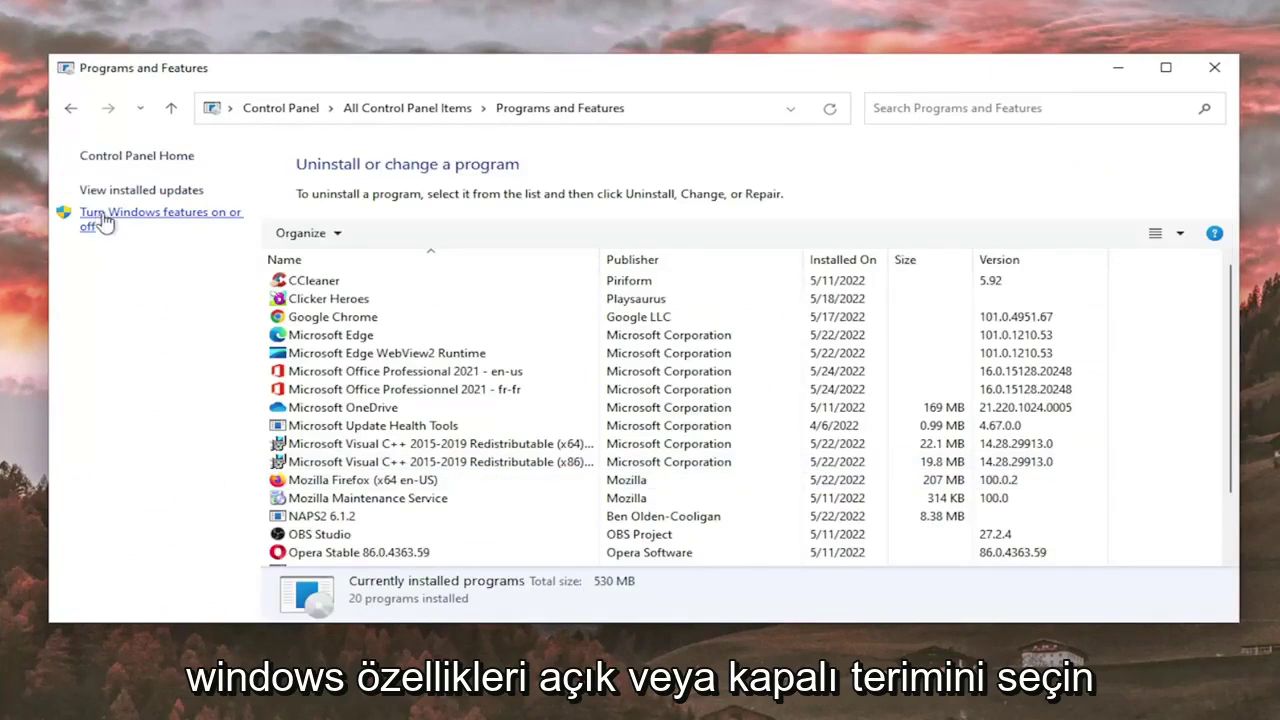
Step: Turn off .NET Framework 3.5 and .NET Framework 4.8 Advanced Services in Windows Features and apply
click(139, 220)
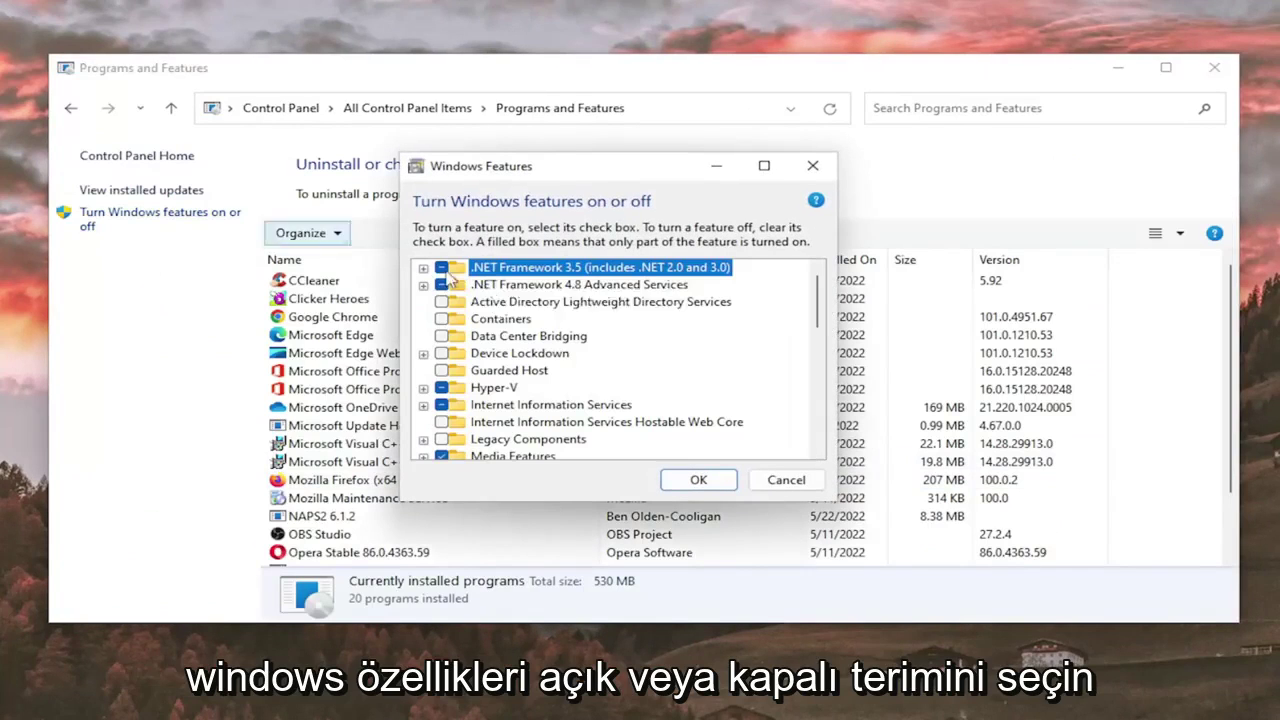
click(442, 285)
click(441, 268)
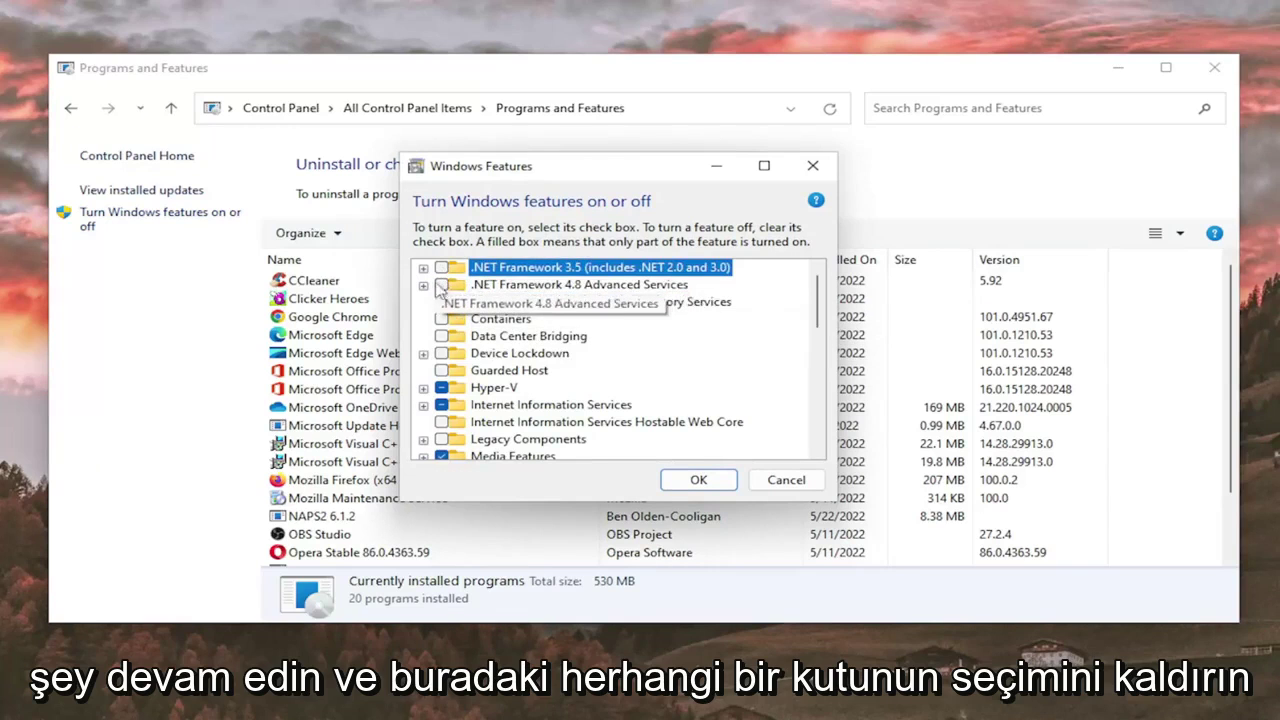
click(695, 486)
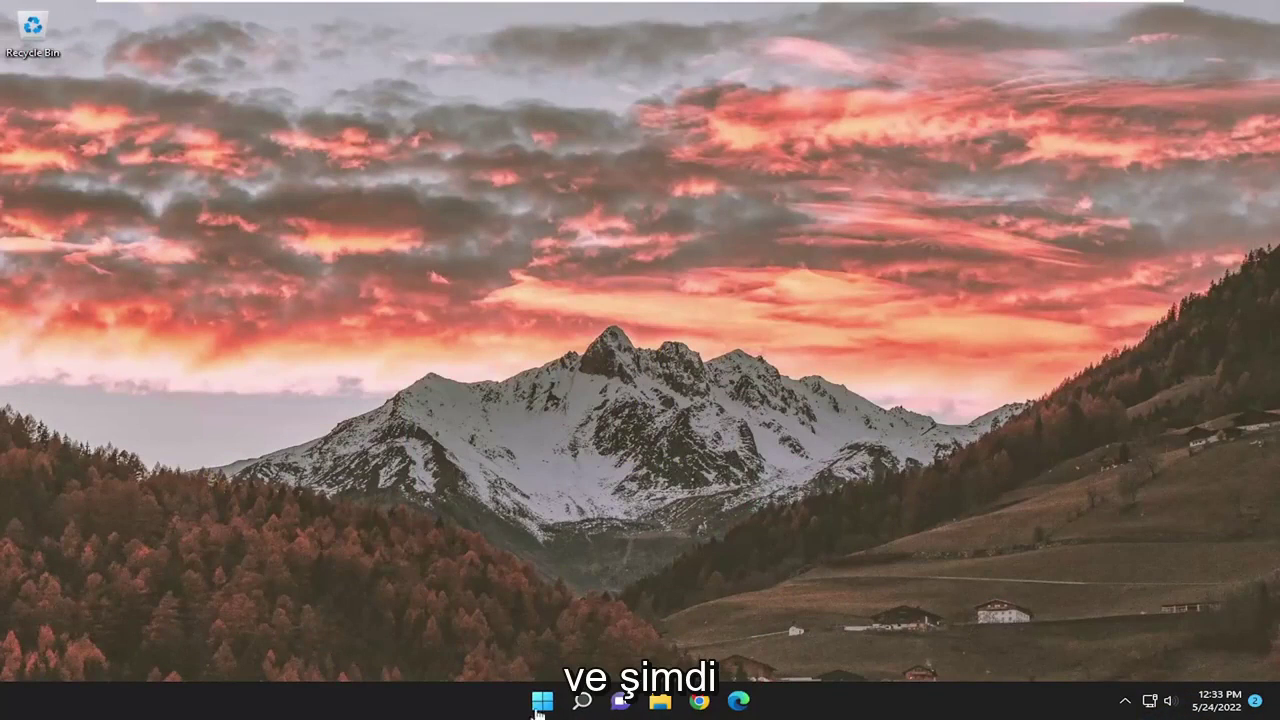
Step: Reopen Windows Features, re-enable .NET Framework 3.5 and 4.8 Advanced Services, and let Windows Update download the files
click(583, 702)
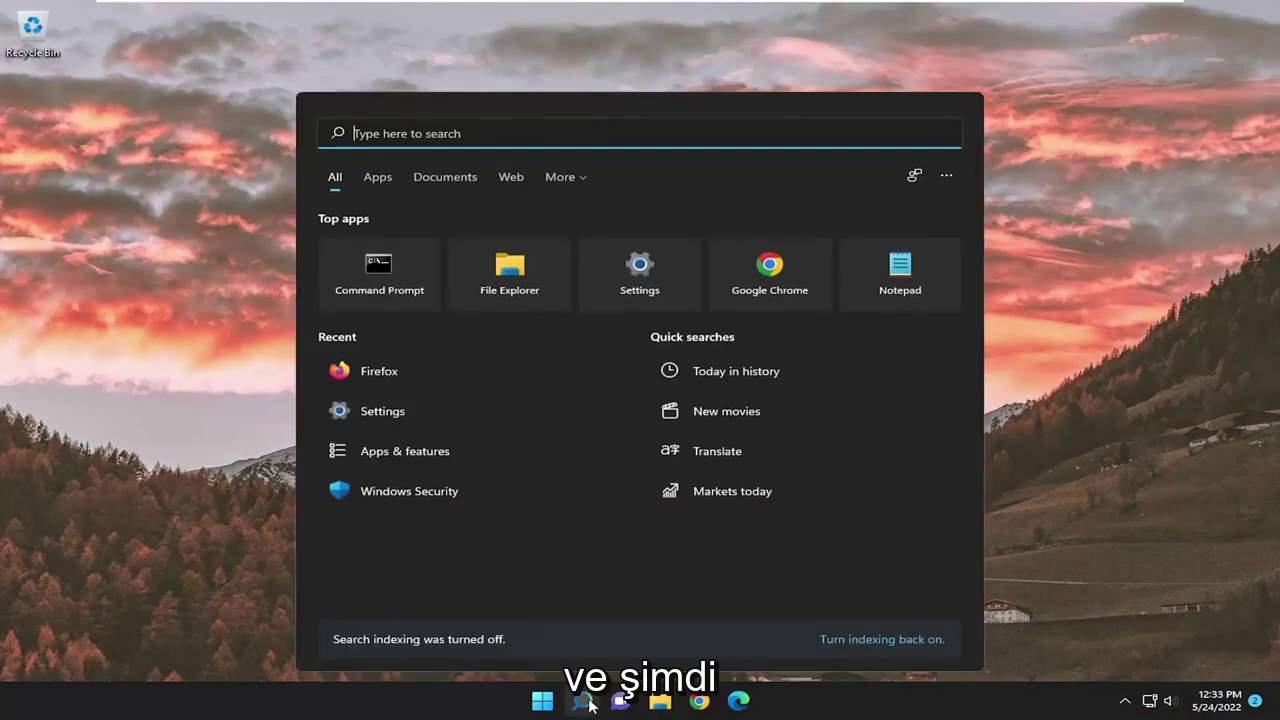
text(windows feat)
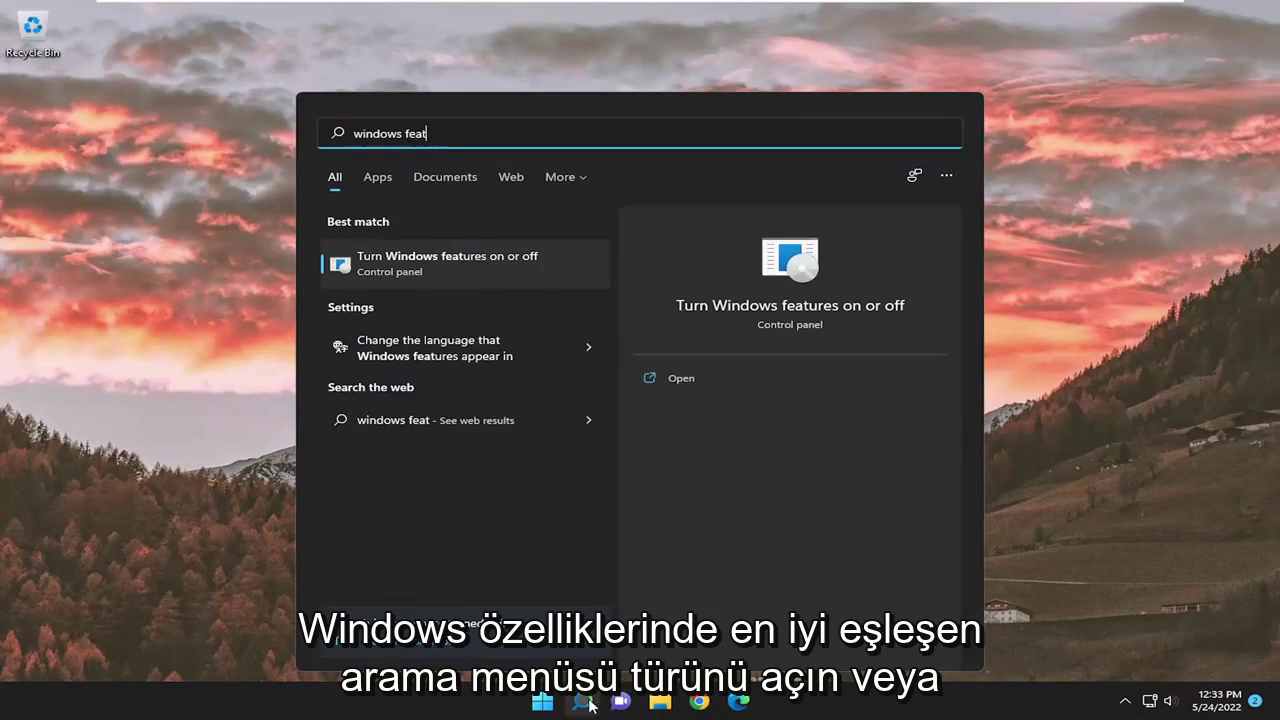
text(ures)
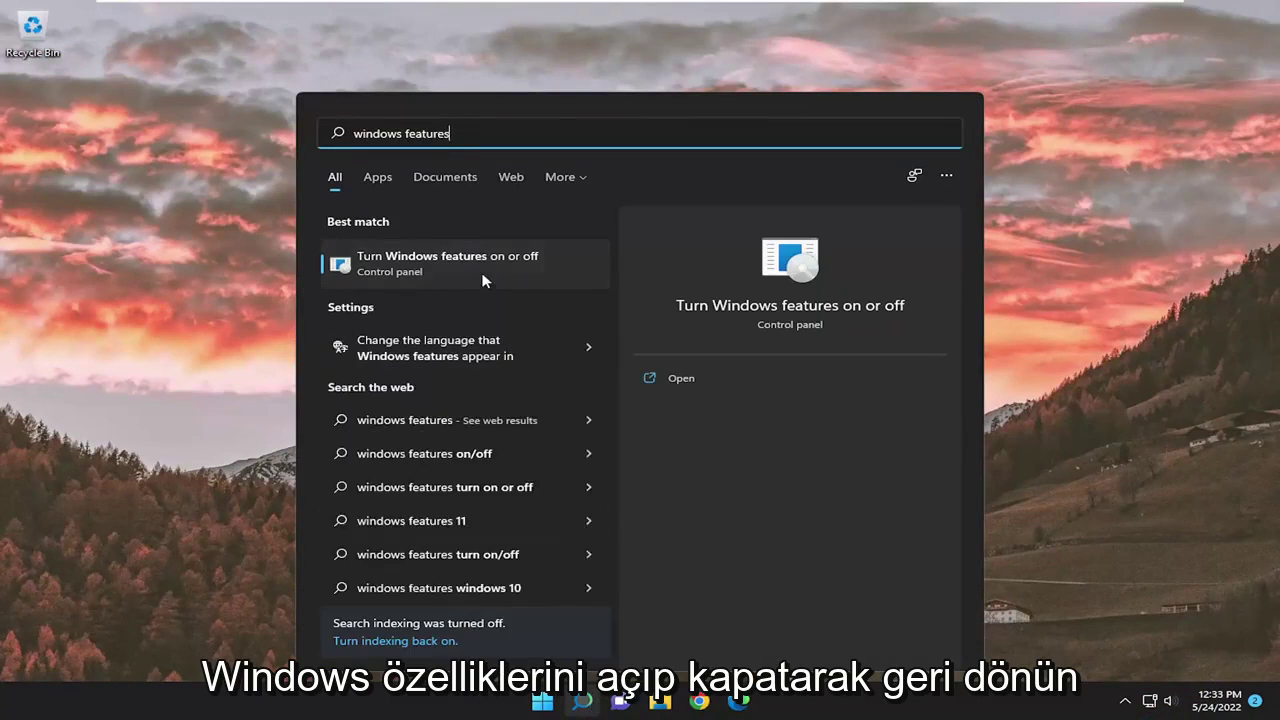
click(481, 261)
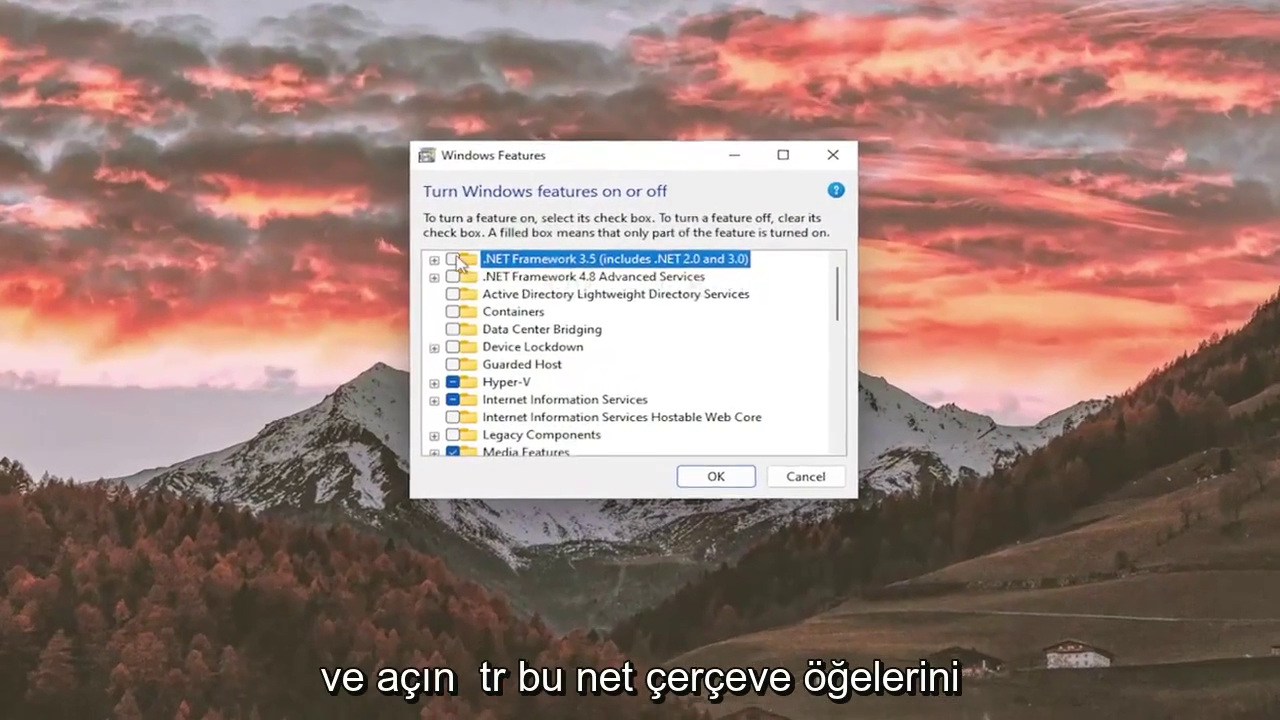
click(453, 260)
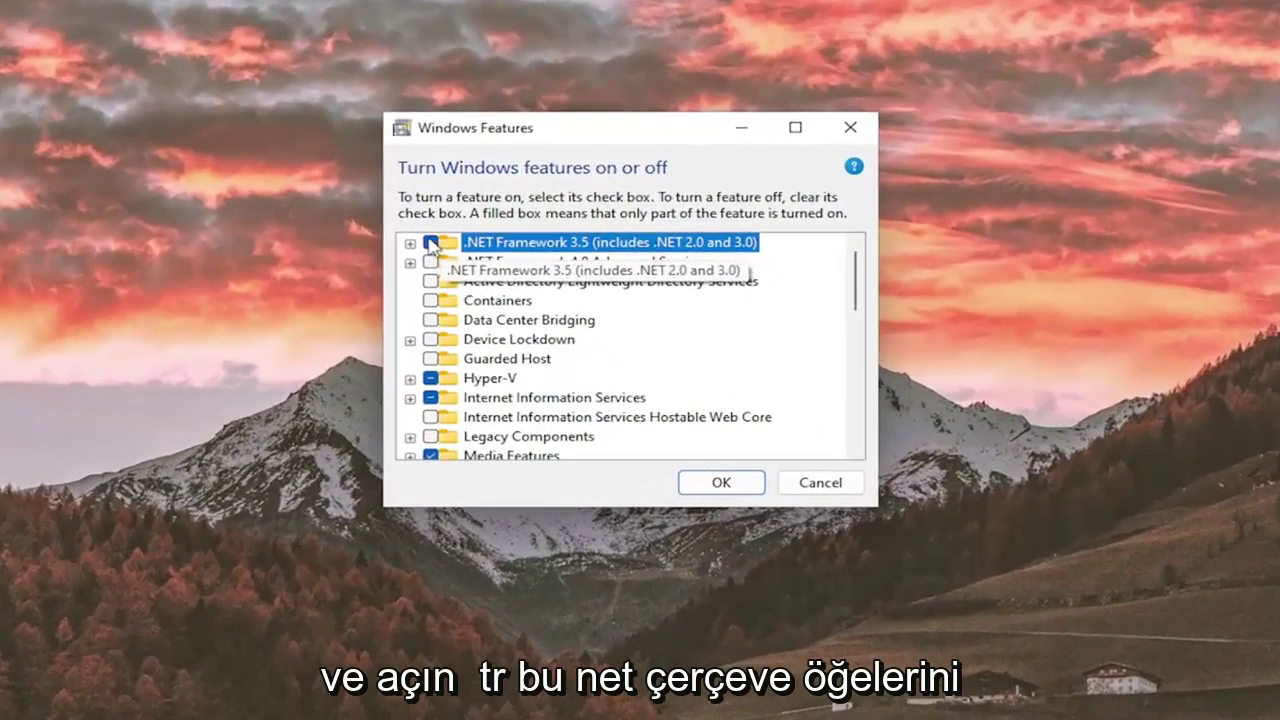
click(453, 276)
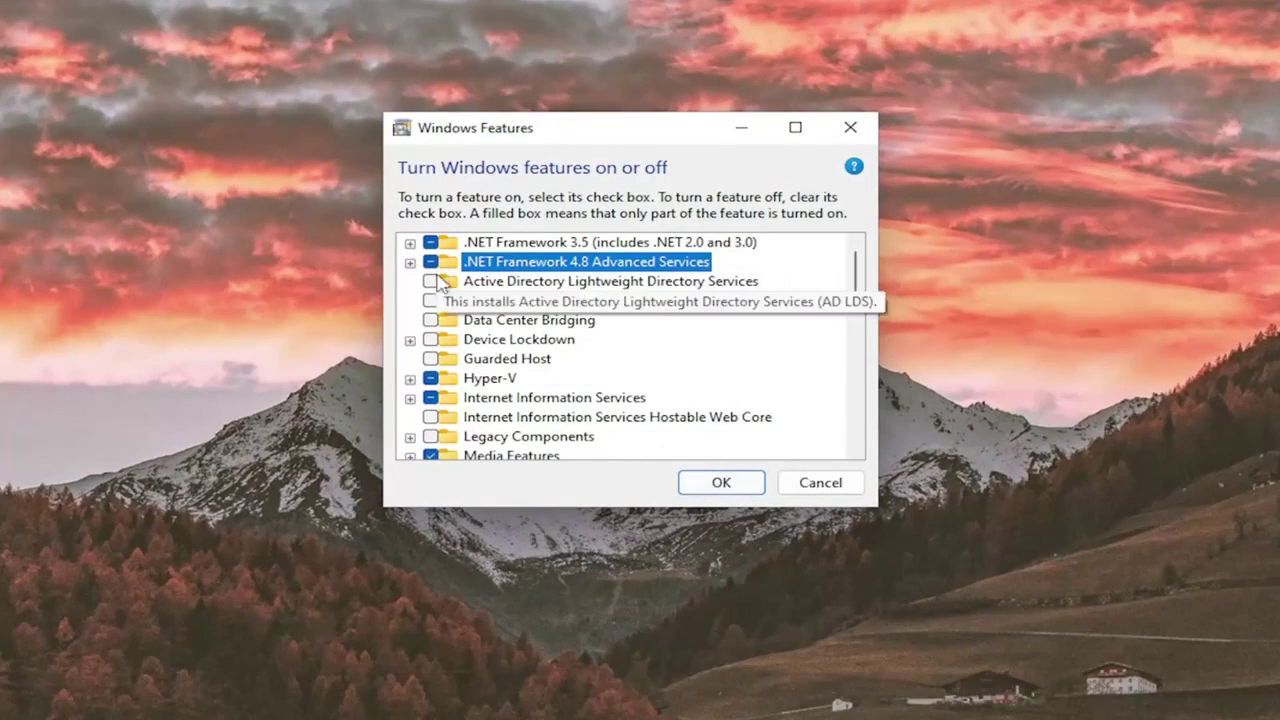
click(722, 485)
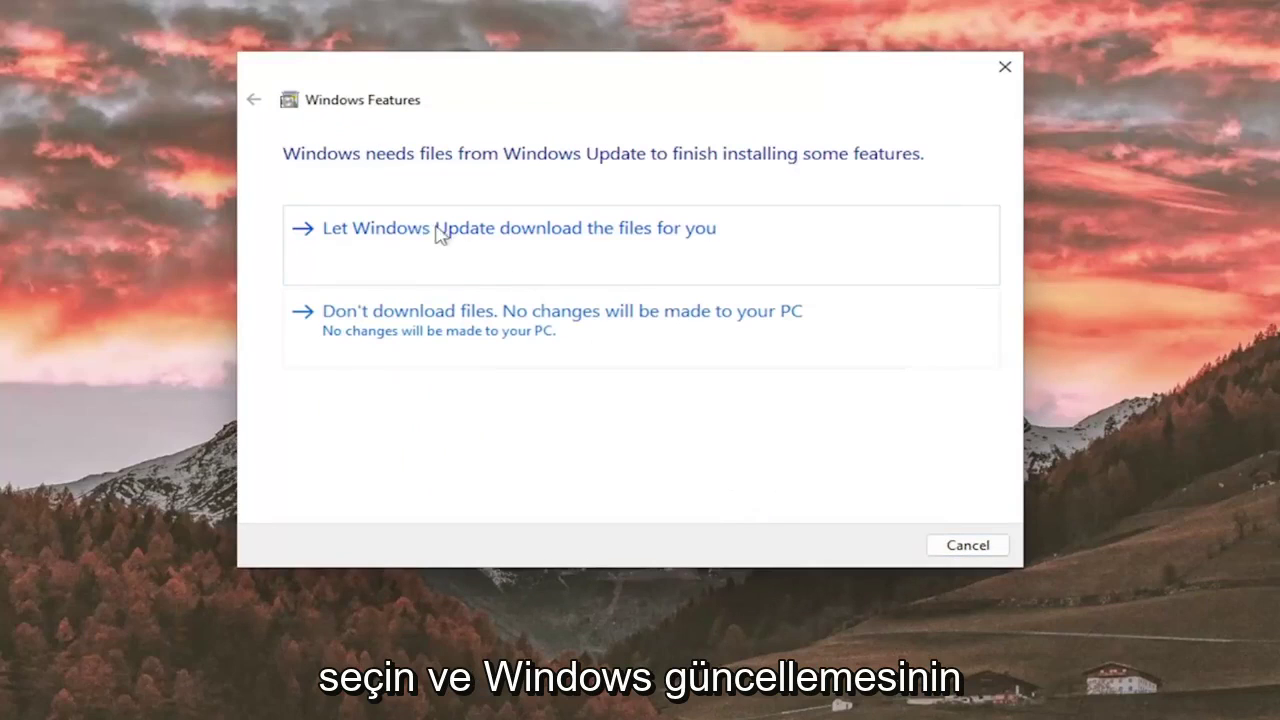
click(614, 242)
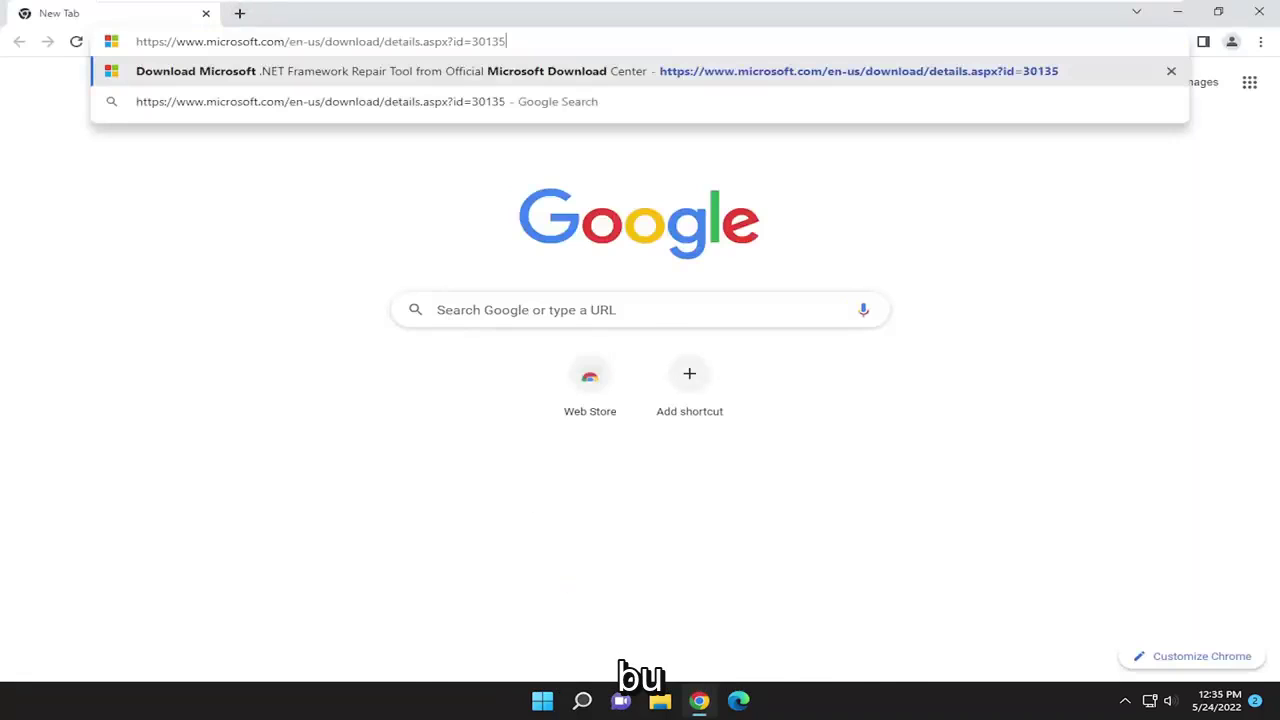
Step: Download NetFxRepairTool (1).exe from the Microsoft page and launch it from Chrome's download bar
key(Return)
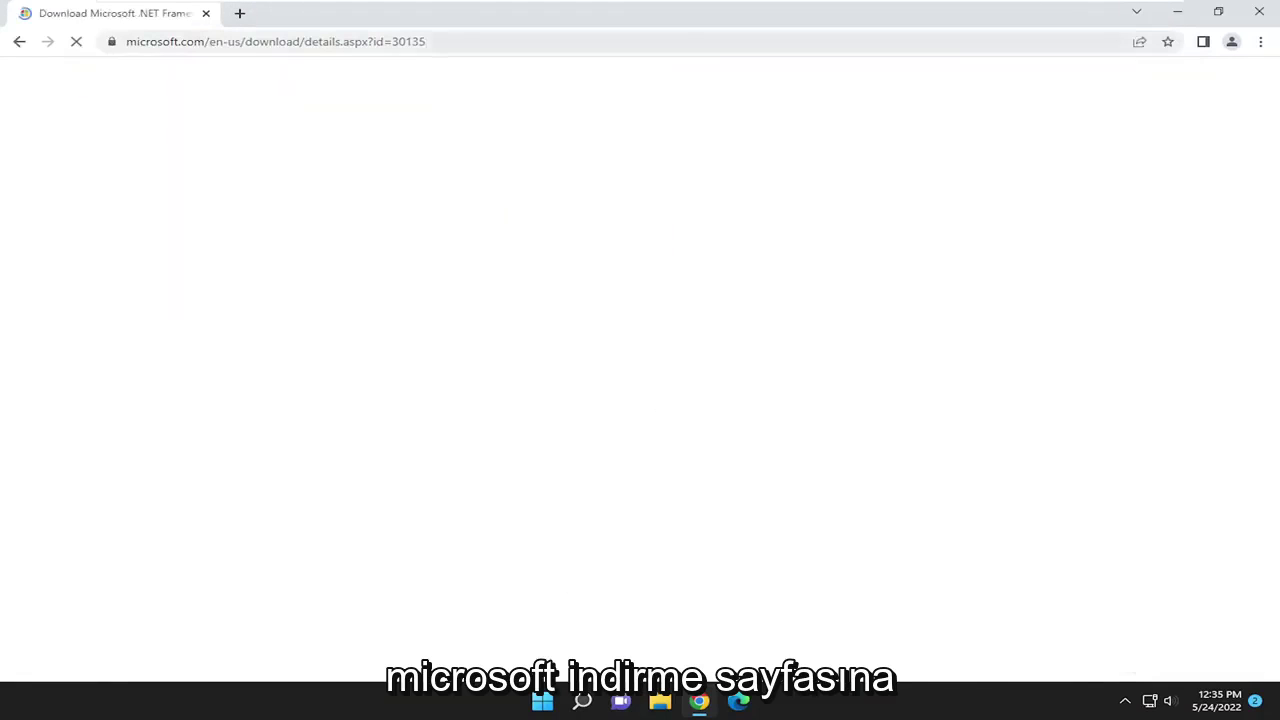
scroll(340, 412, down, 2)
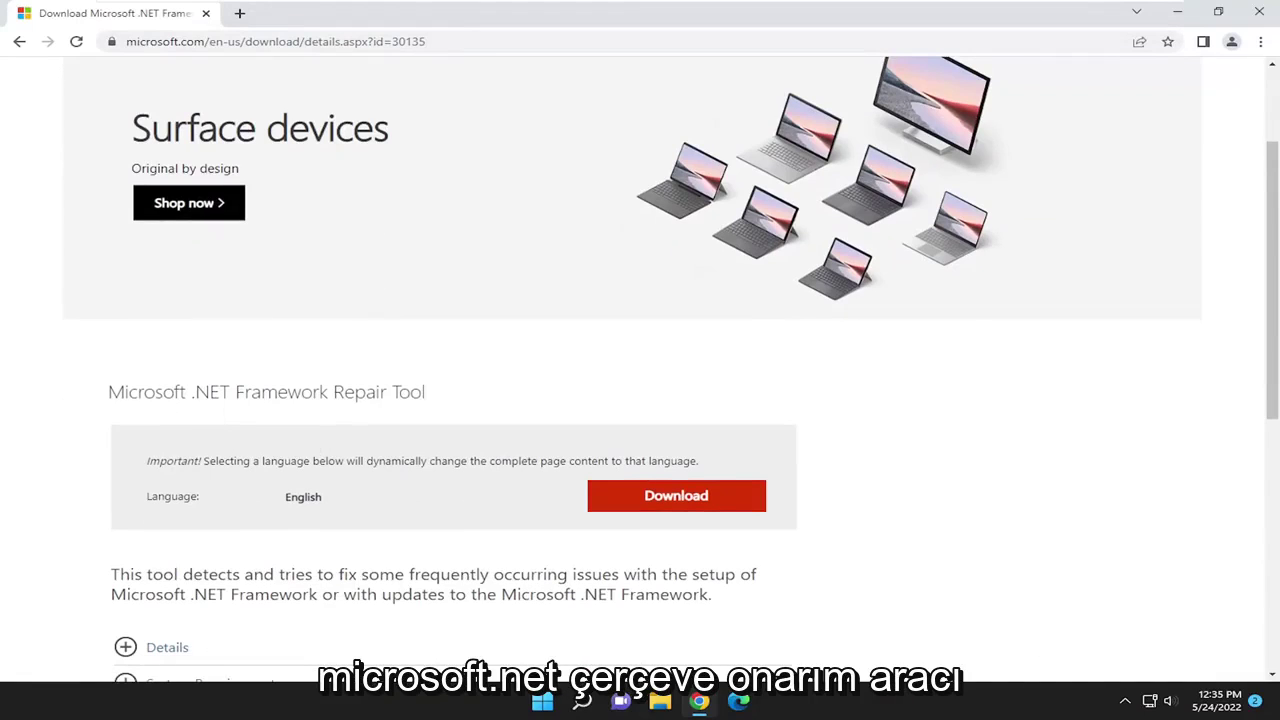
click(659, 500)
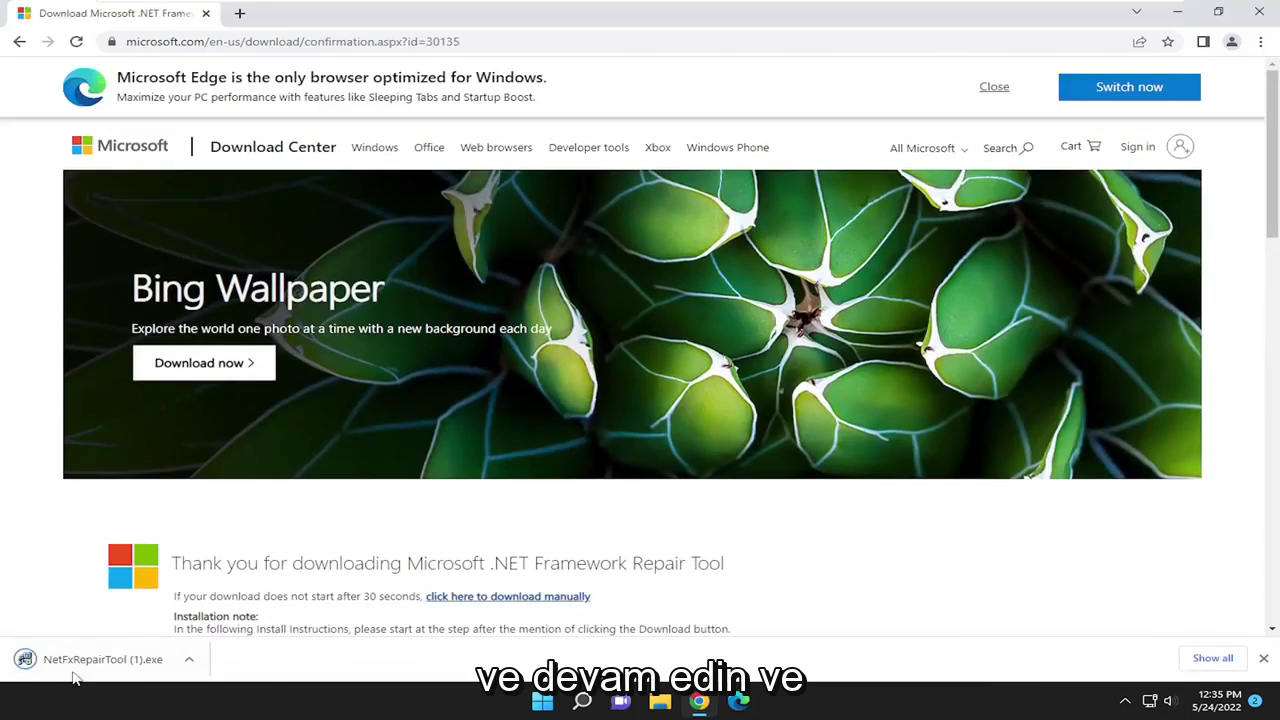
click(84, 658)
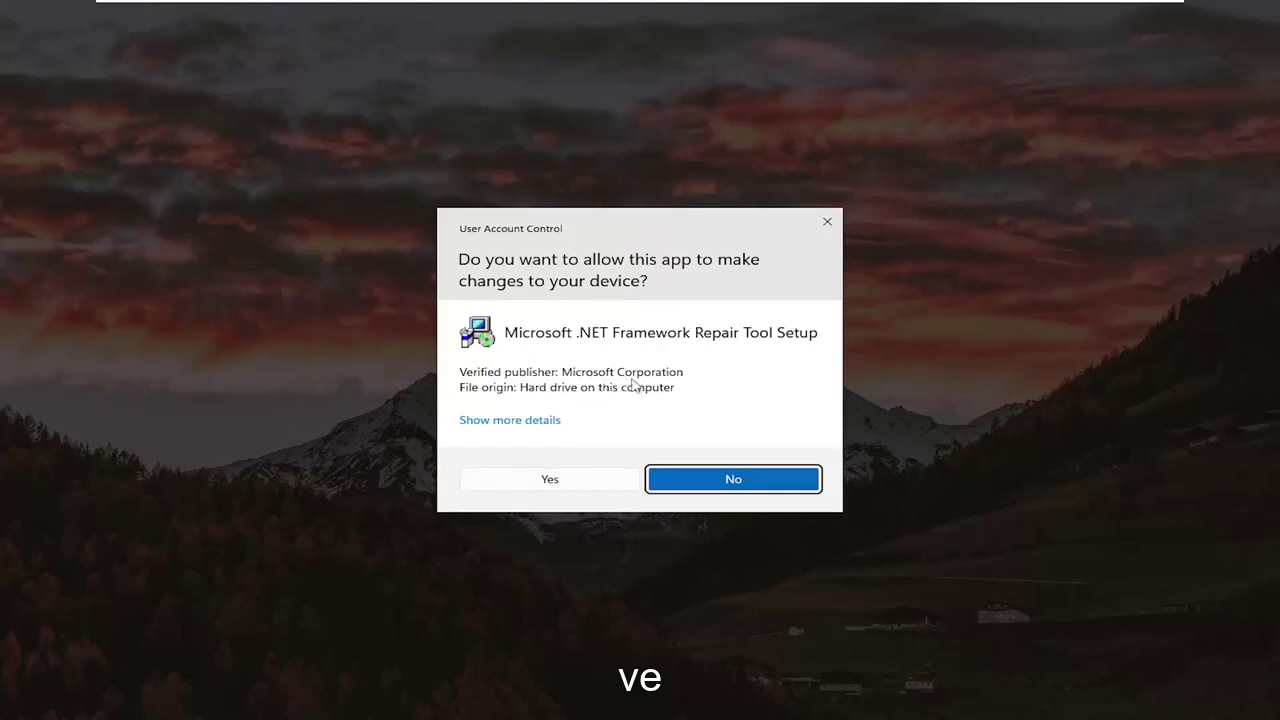
Step: Allow the Repair Tool in UAC, close Chrome, accept the licence, and run detection, repair and log collection
click(557, 482)
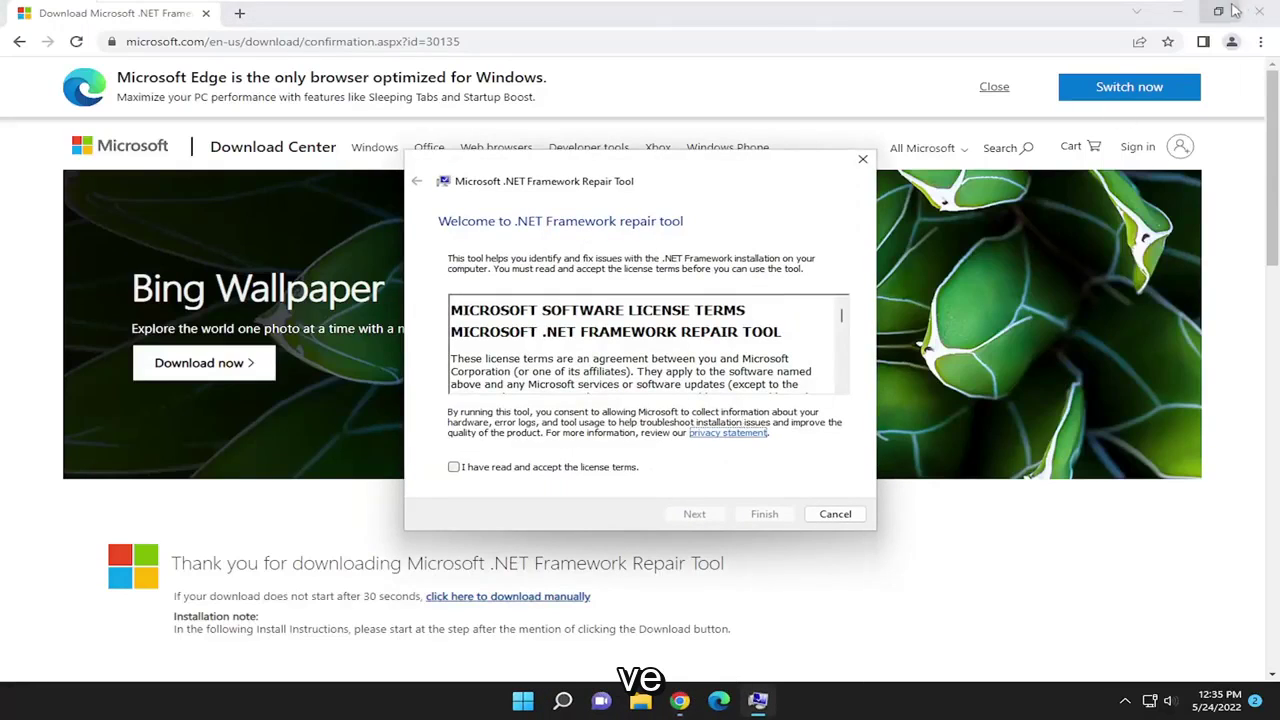
click(1261, 14)
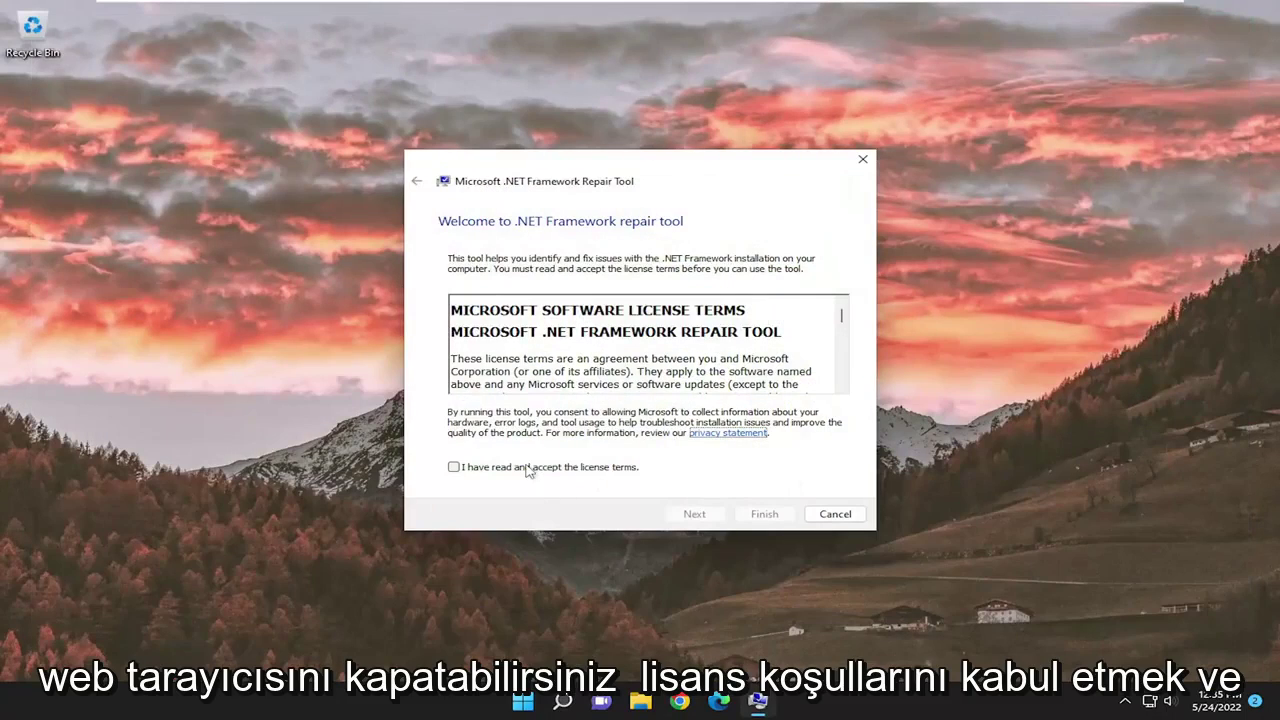
click(528, 468)
click(702, 518)
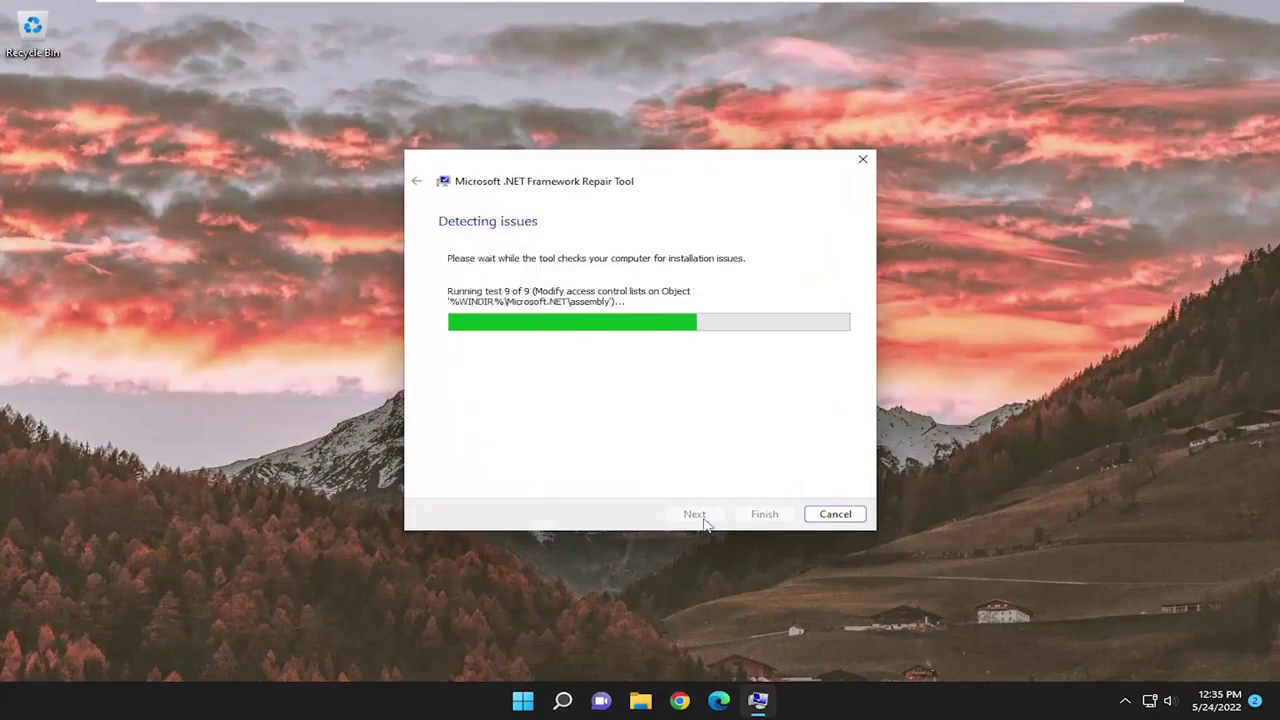
click(703, 520)
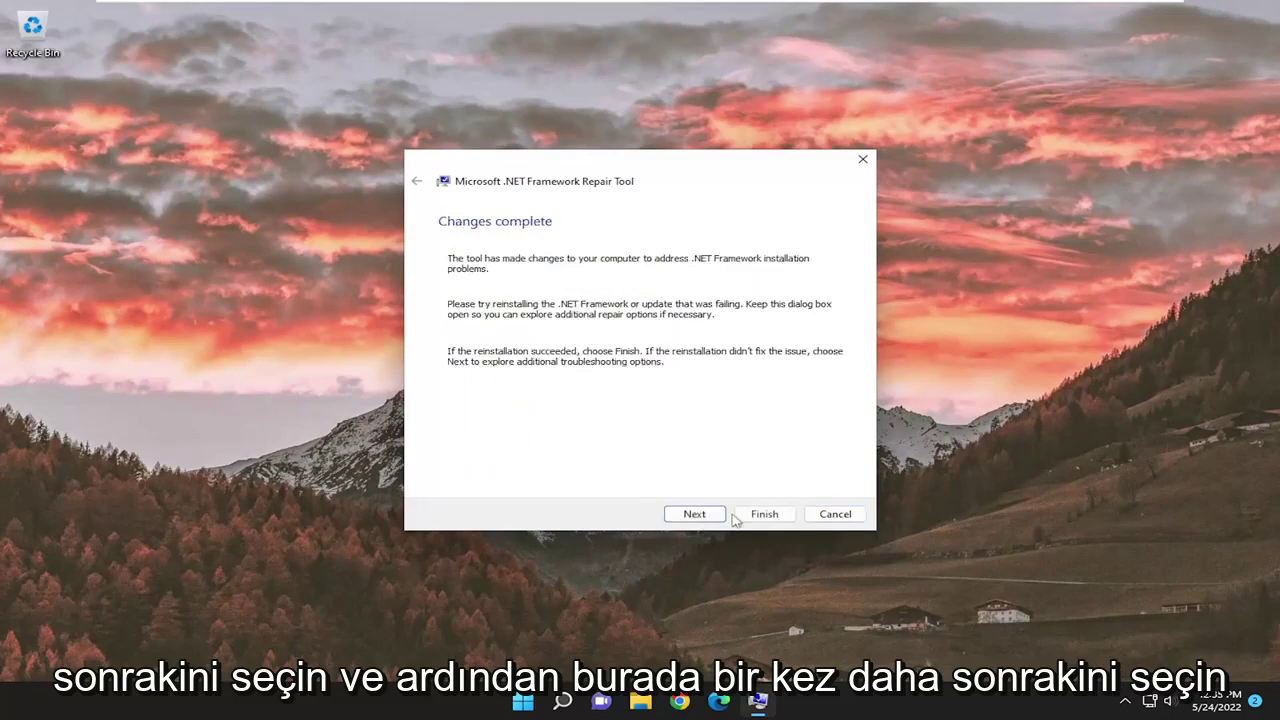
click(691, 520)
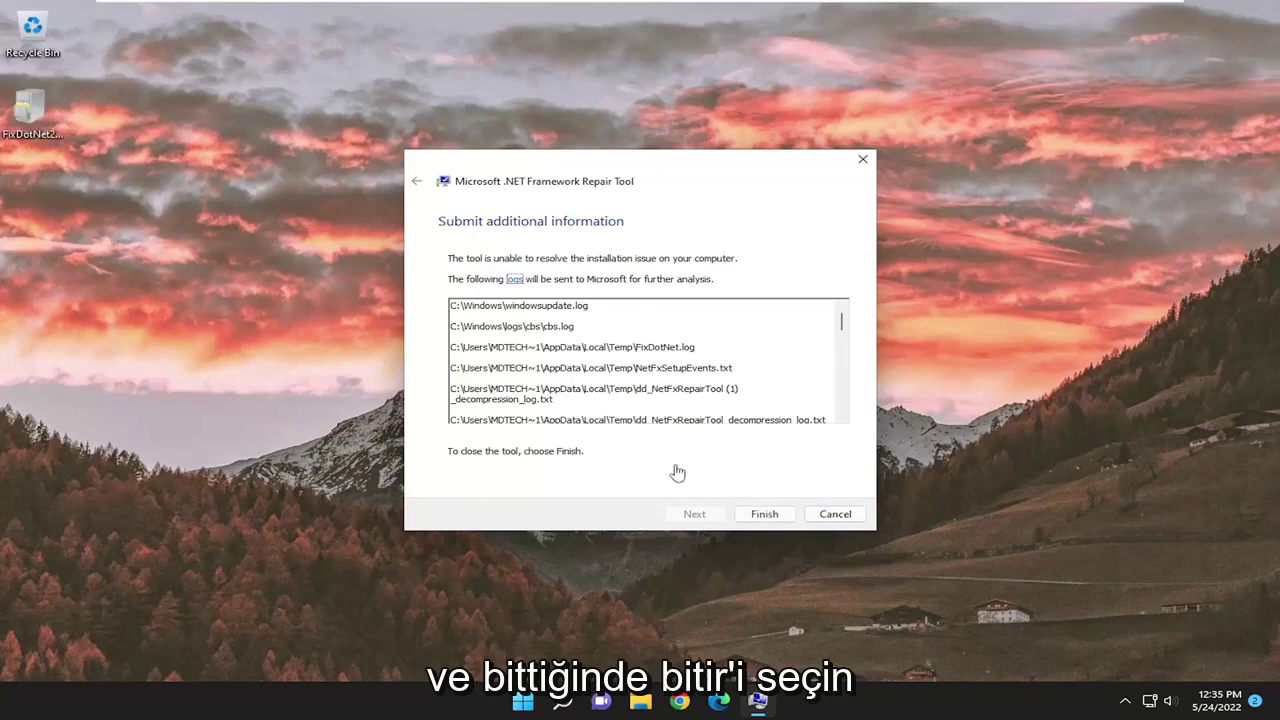
Step: Finish the Repair Tool and move the FixDotNet desktop file to the Recycle Bin
click(764, 514)
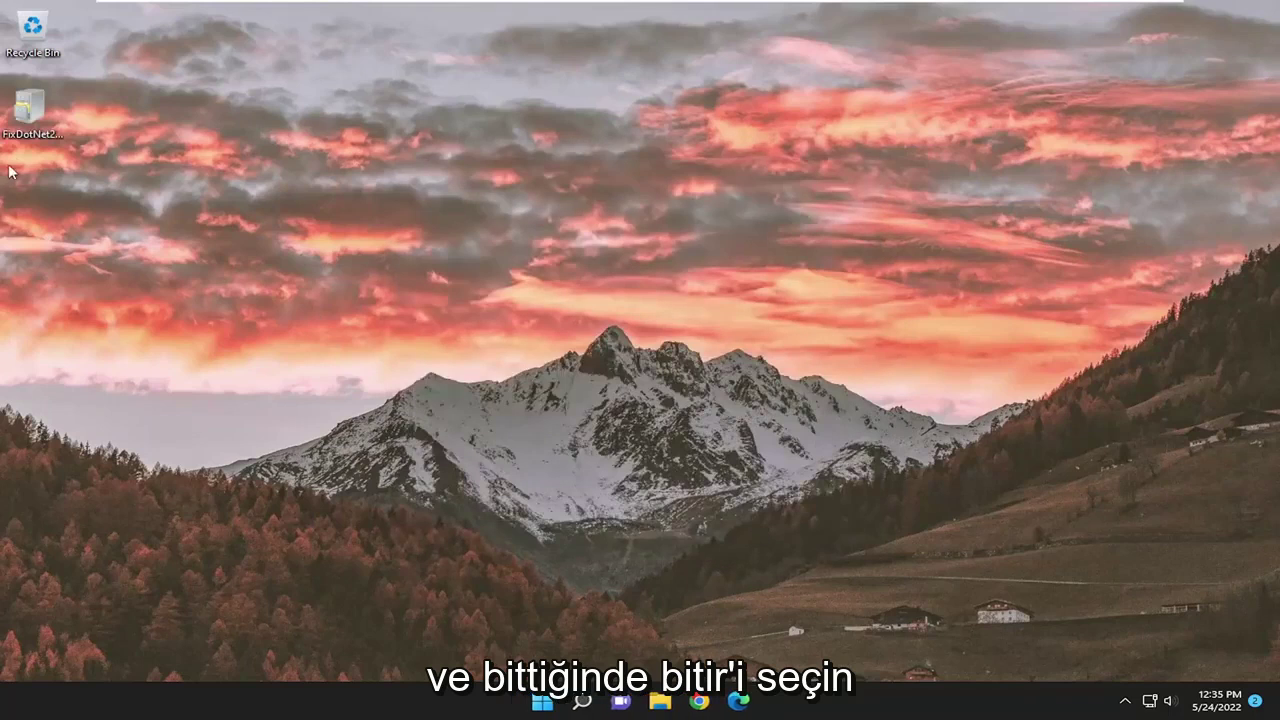
drag(28, 112, 34, 29)
right_click(542, 702)
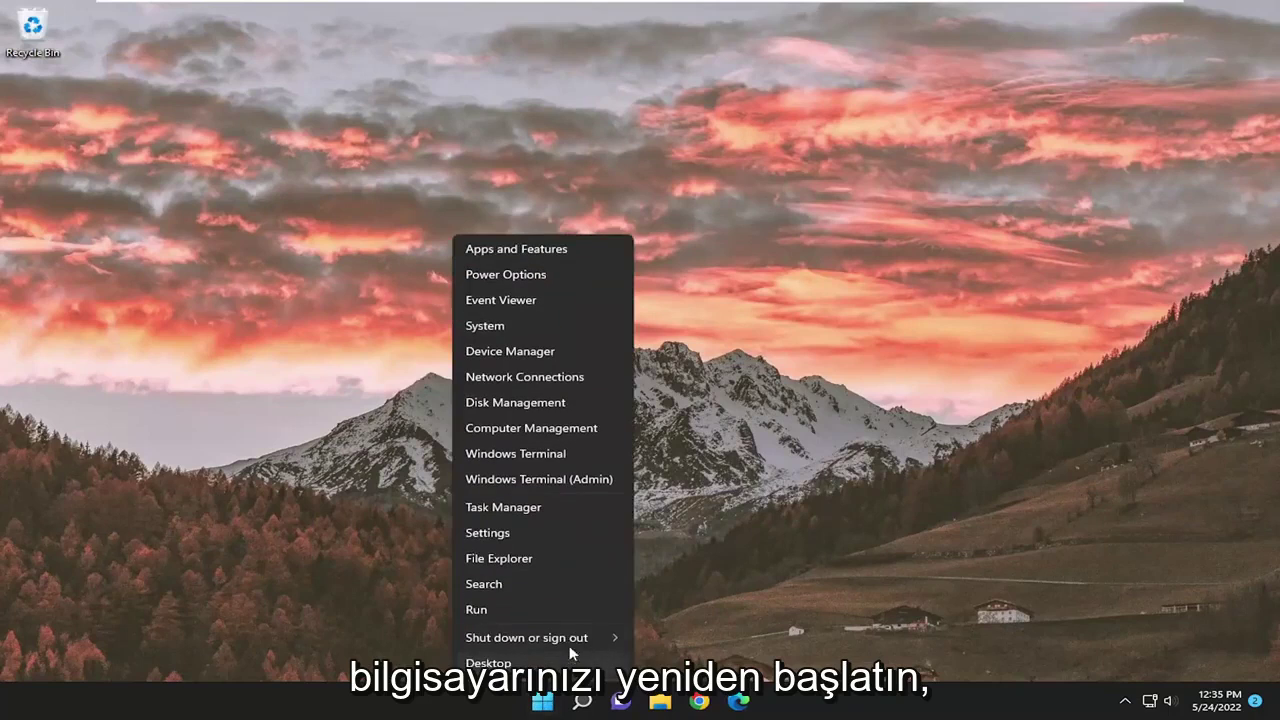